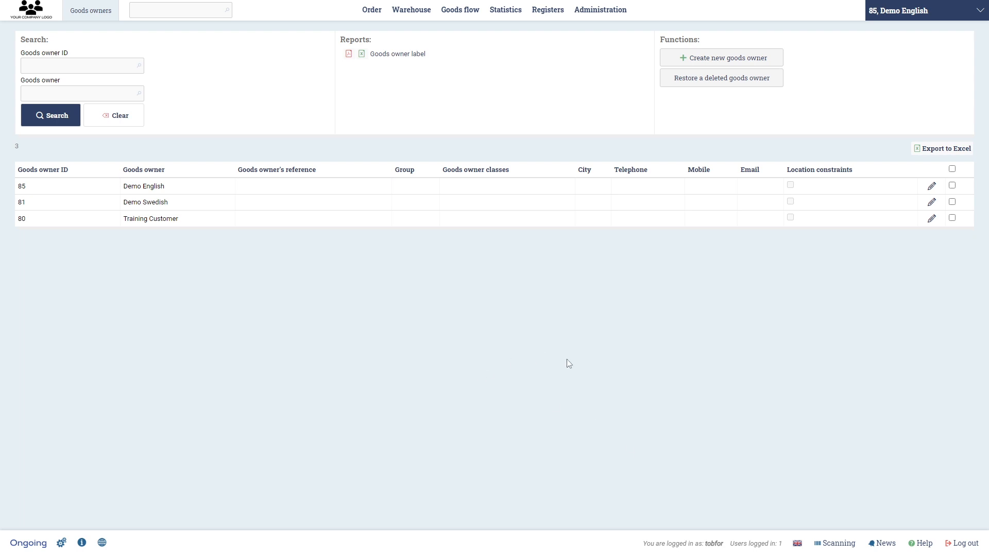
# - Open the order list and look through the orders of goods owner Demo English
pyautogui.click(607, 15)
pyautogui.moveTo(374, 15)
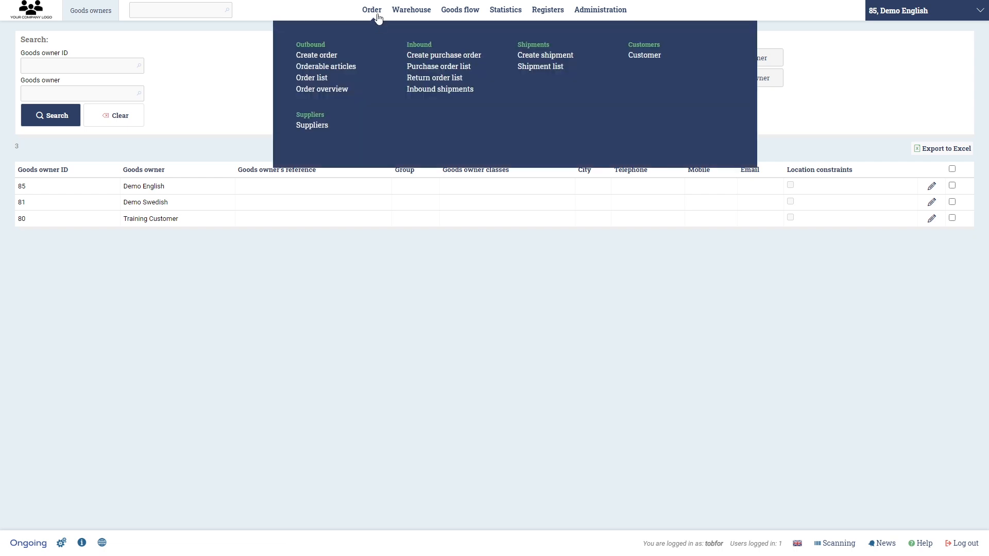
pyautogui.click(375, 83)
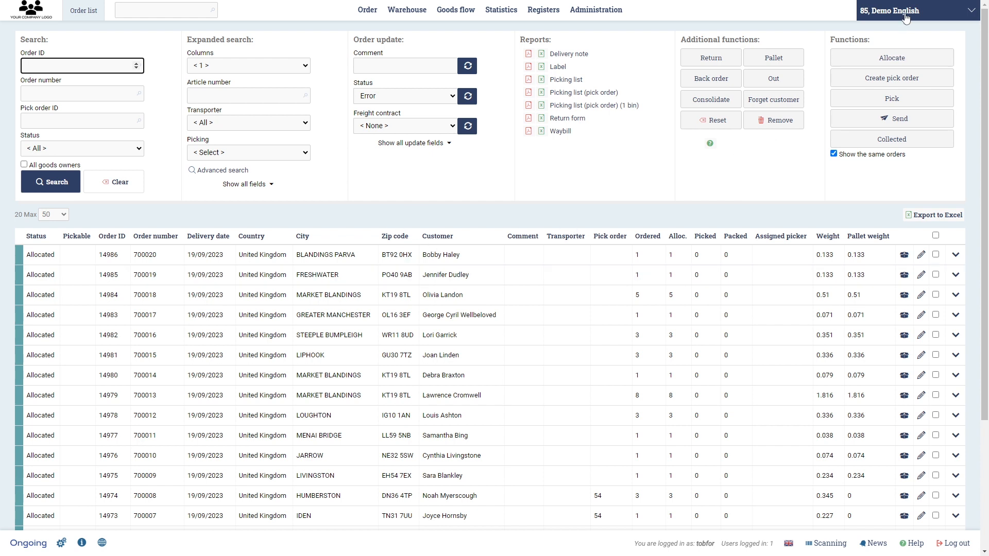
pyautogui.scroll(-3, 700, 266)
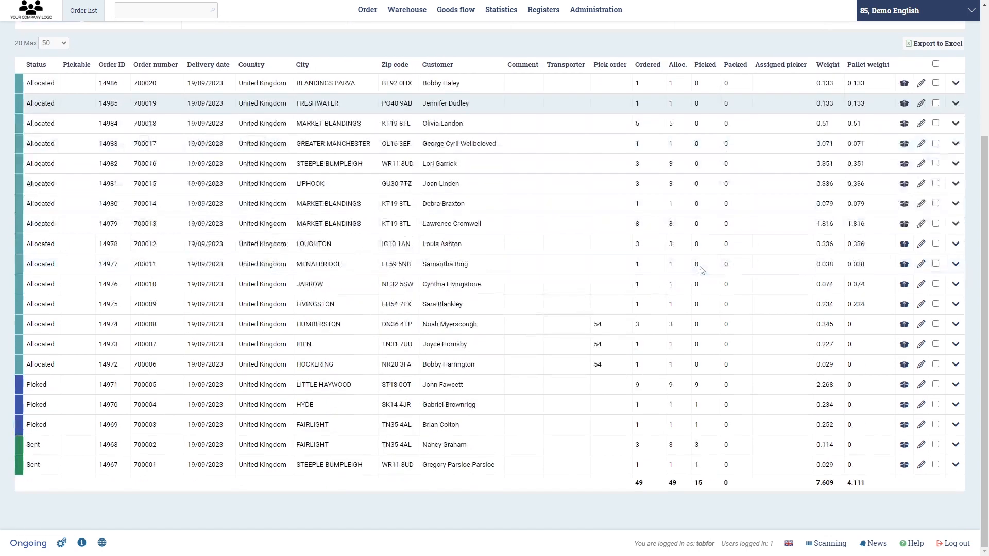
# - Switch the active goods owner to Demo Swedish and view its articles
pyautogui.click(898, 11)
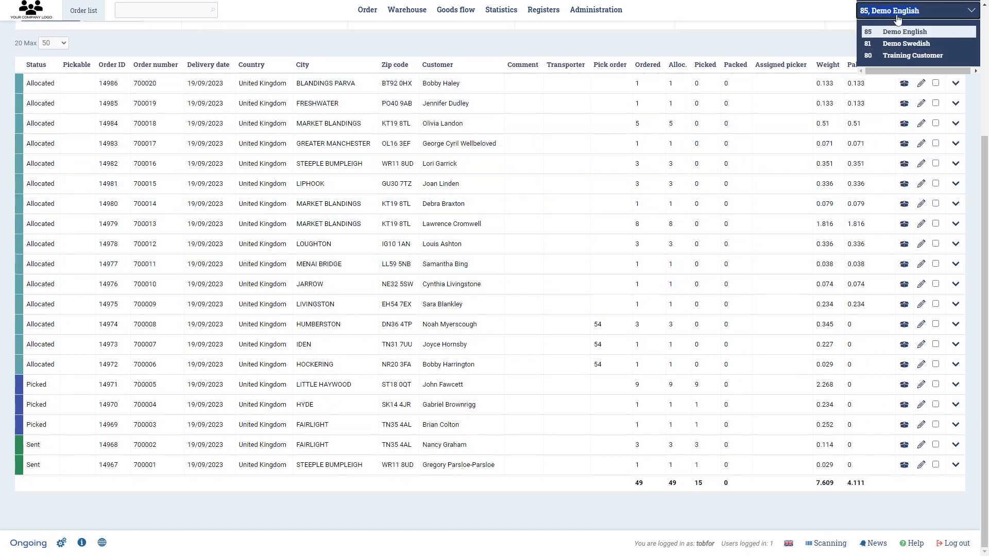
pyautogui.click(898, 45)
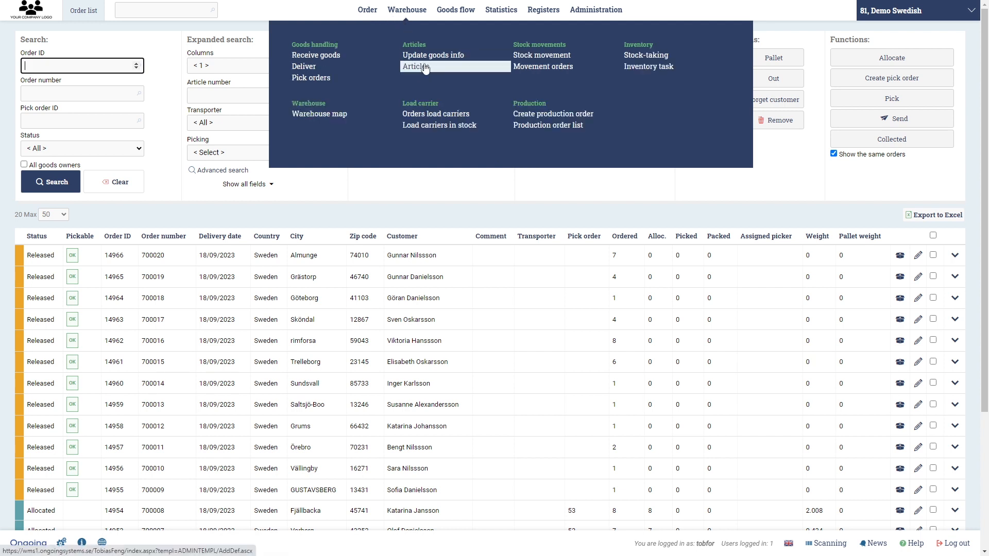
pyautogui.click(425, 67)
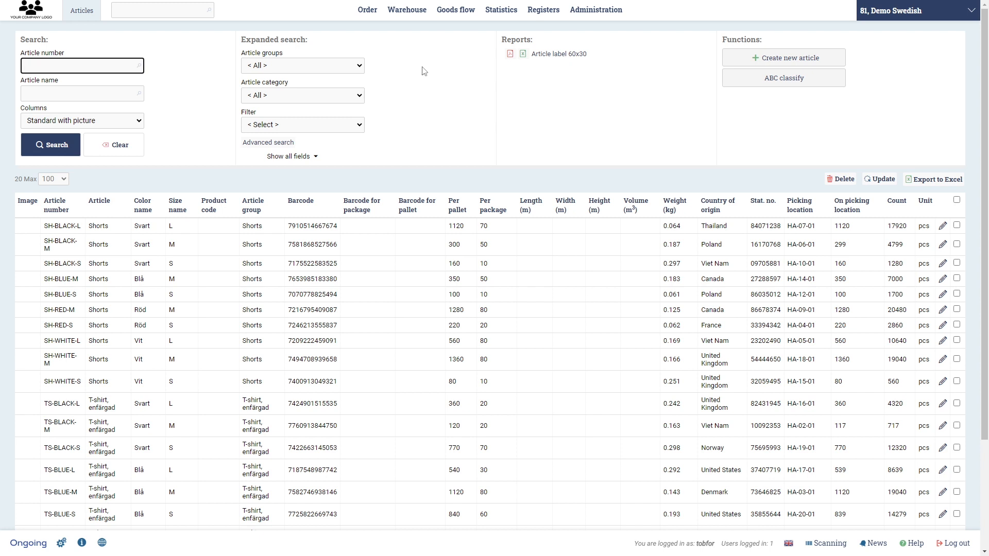
# - View the purchase order list for Demo Swedish, and switch the active goods owner back to Demo English
pyautogui.moveTo(382, 19)
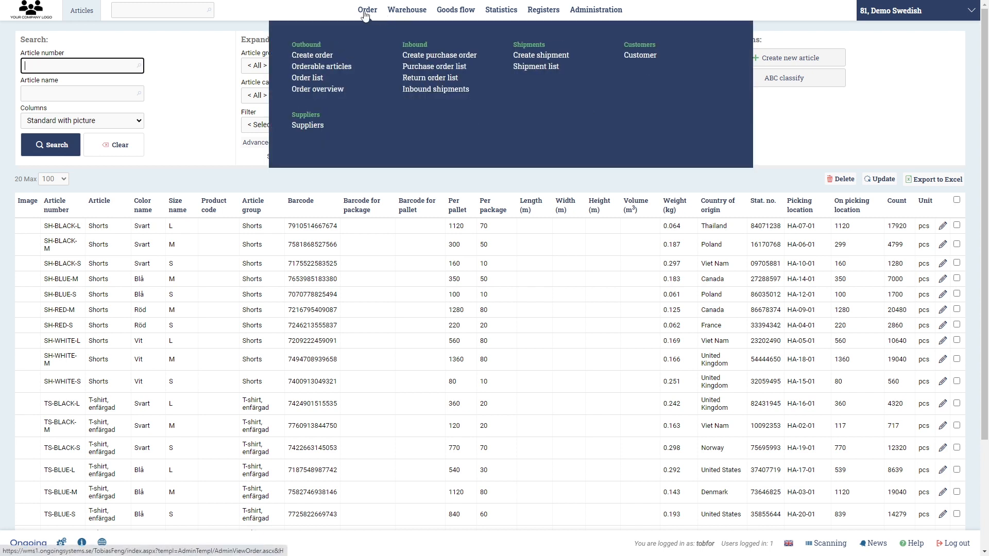
pyautogui.click(432, 66)
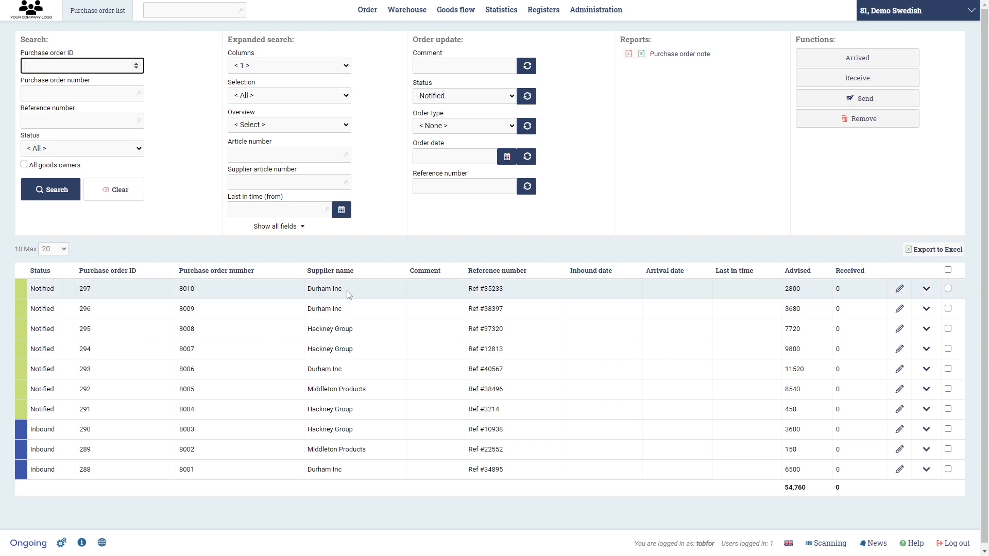
pyautogui.click(904, 11)
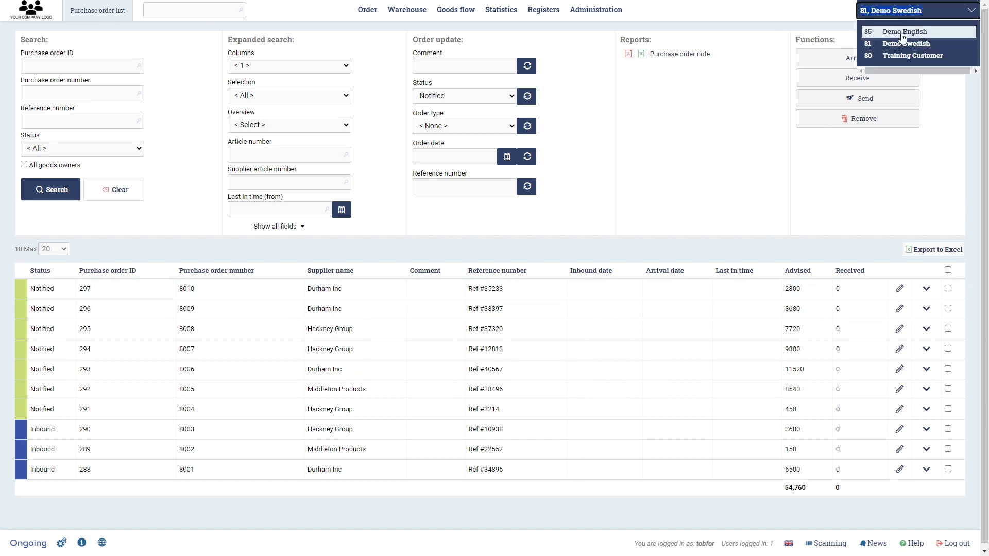
pyautogui.click(904, 32)
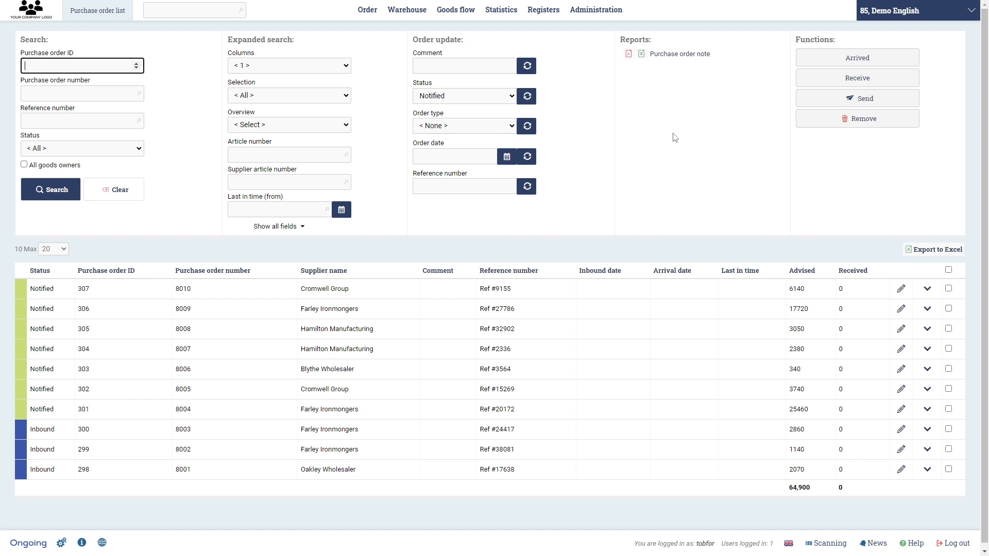
# - Start a new goods owner named "Goods Owner - Test" and mark it as used for training or test
pyautogui.click(924, 20)
pyautogui.moveTo(601, 20)
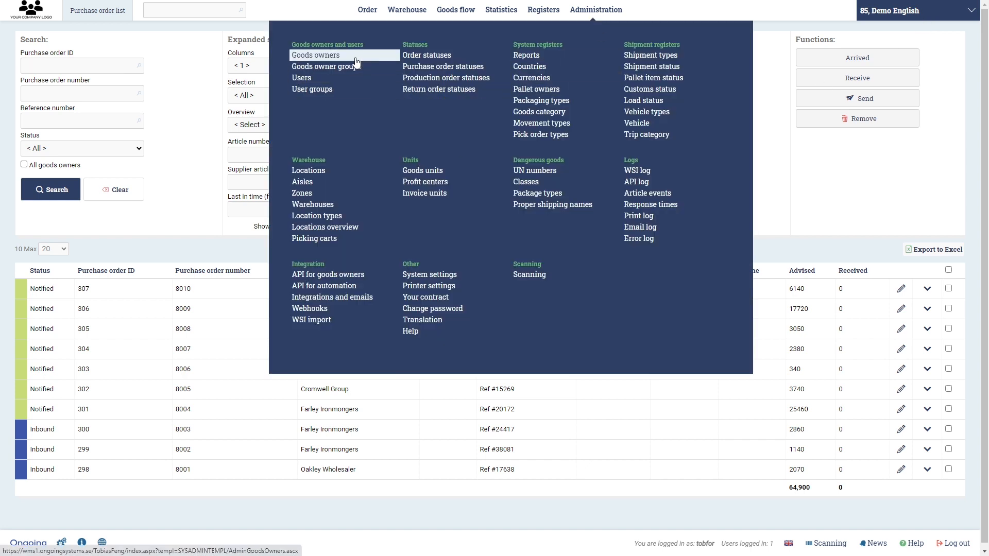
pyautogui.click(315, 55)
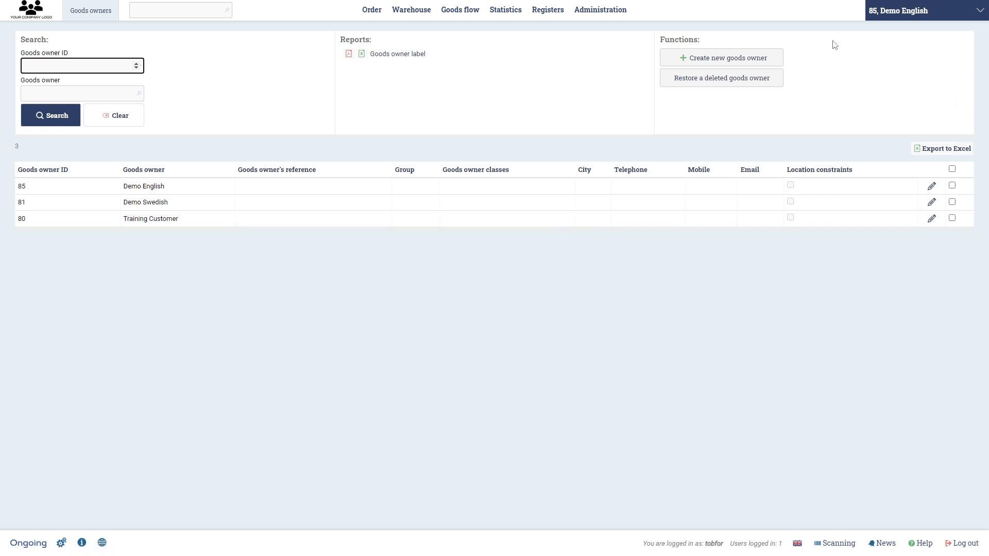
pyautogui.click(732, 59)
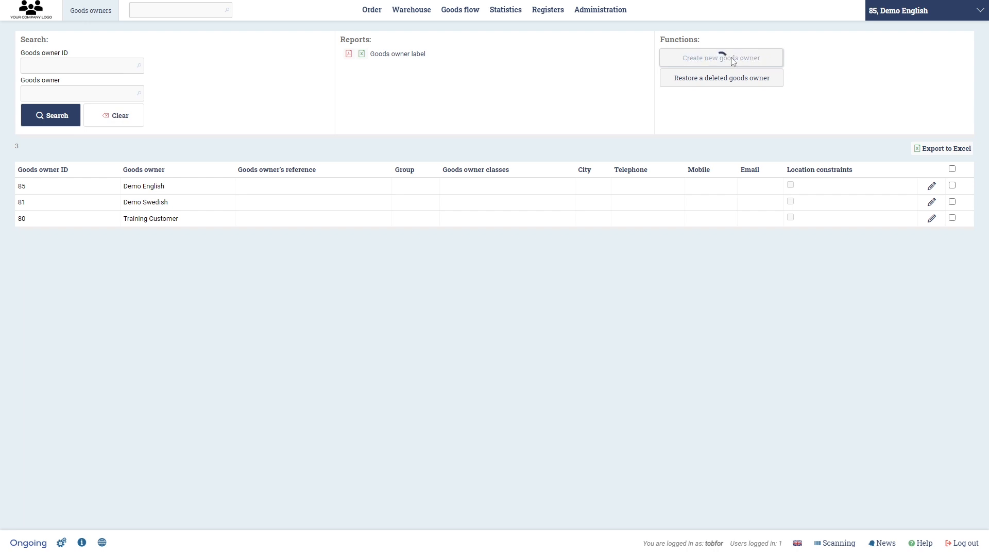
pyautogui.write('Goods Owner')
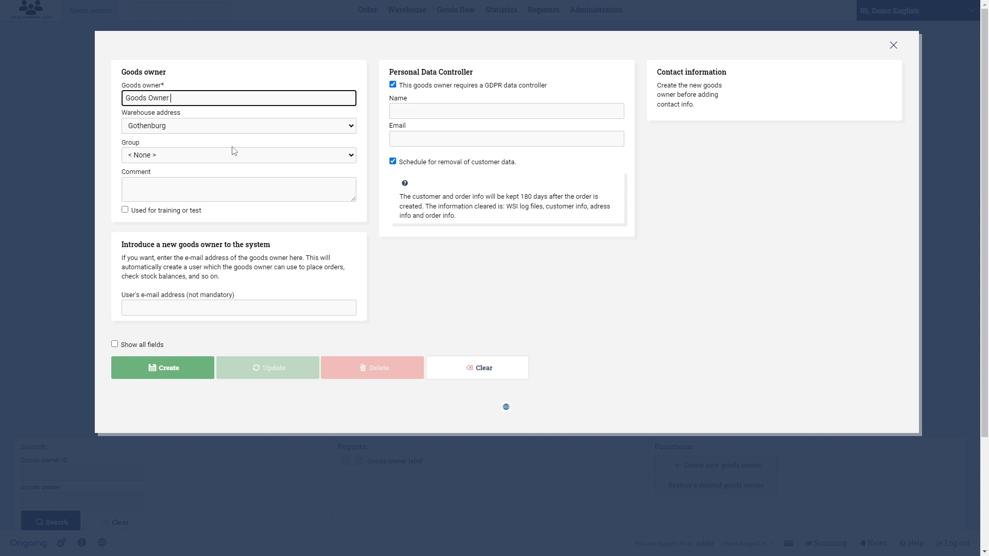
pyautogui.write(' - Test')
pyautogui.click(125, 210)
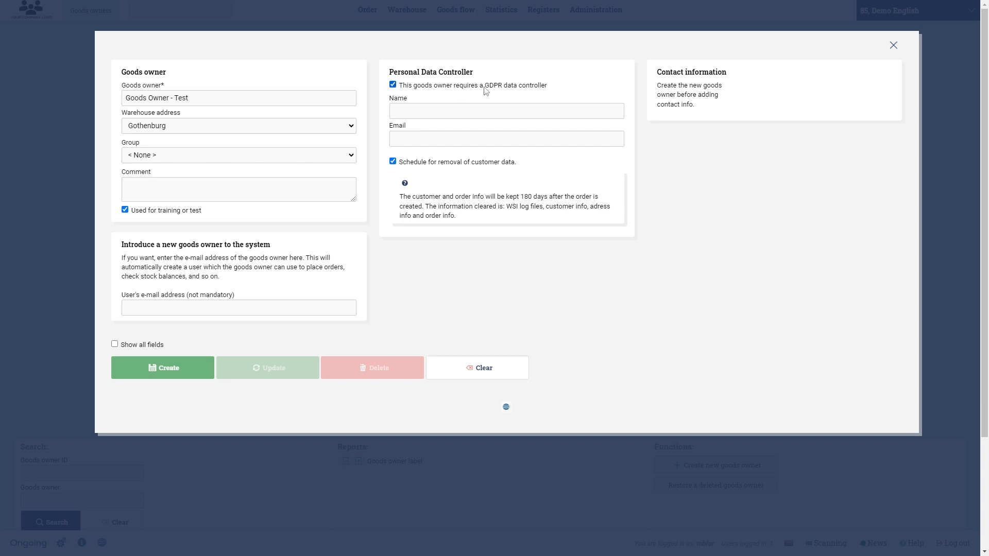
# - Review the personal data settings and the full set of fields for the new goods owner, and create it
pyautogui.click(476, 112)
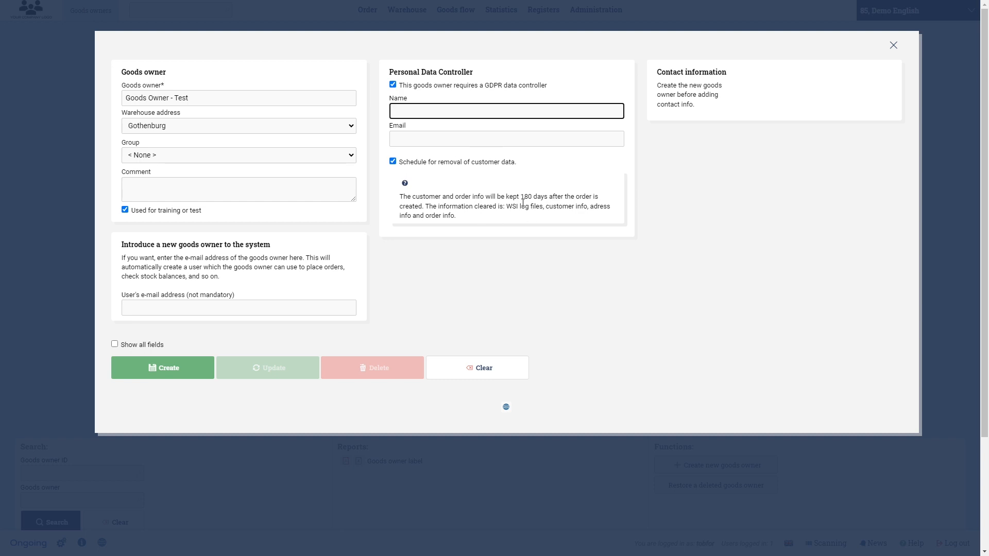
pyautogui.moveTo(507, 206); pyautogui.dragTo(512, 218)
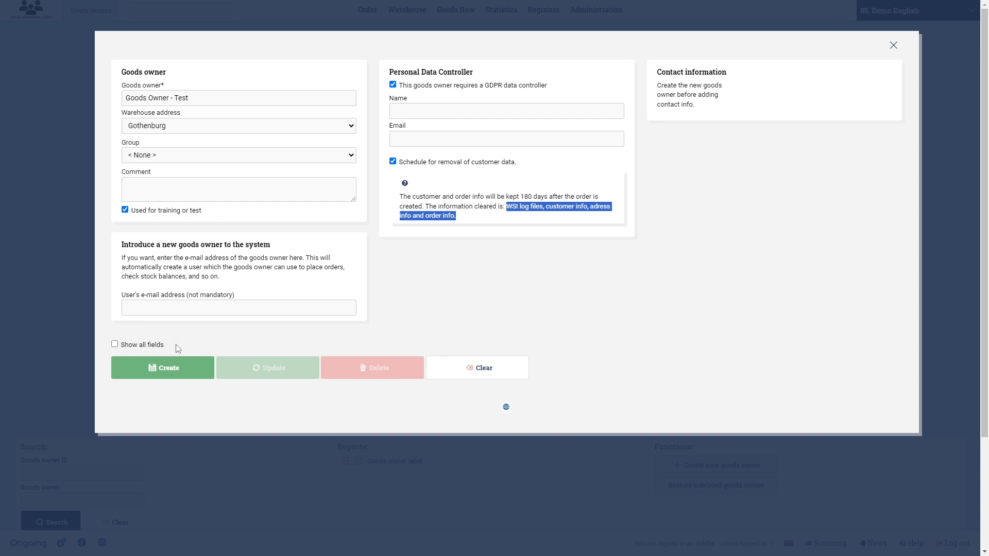
pyautogui.click(145, 346)
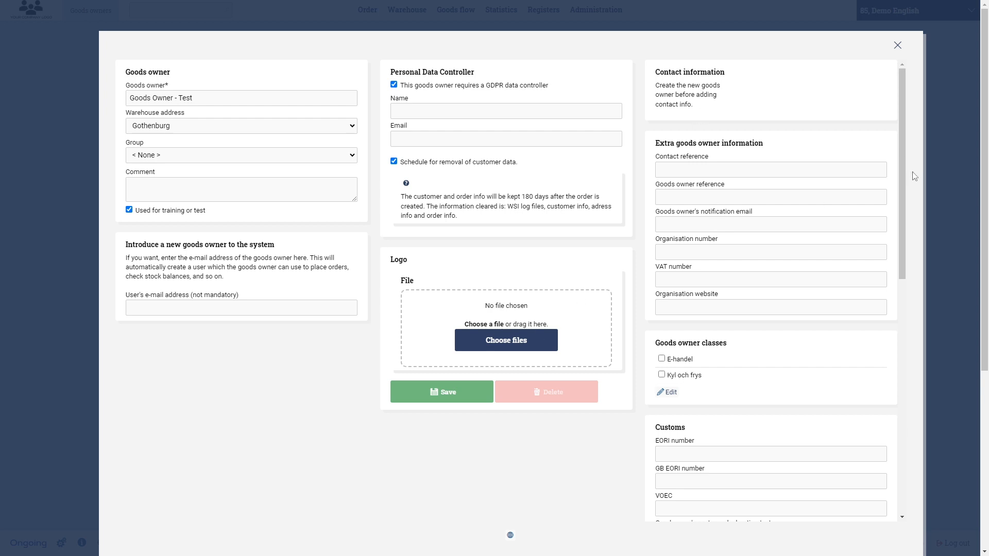
pyautogui.moveTo(904, 160)
pyautogui.mouseDown()
pyautogui.moveTo(923, 396)
pyautogui.moveTo(921, 154)
pyautogui.mouseUp()
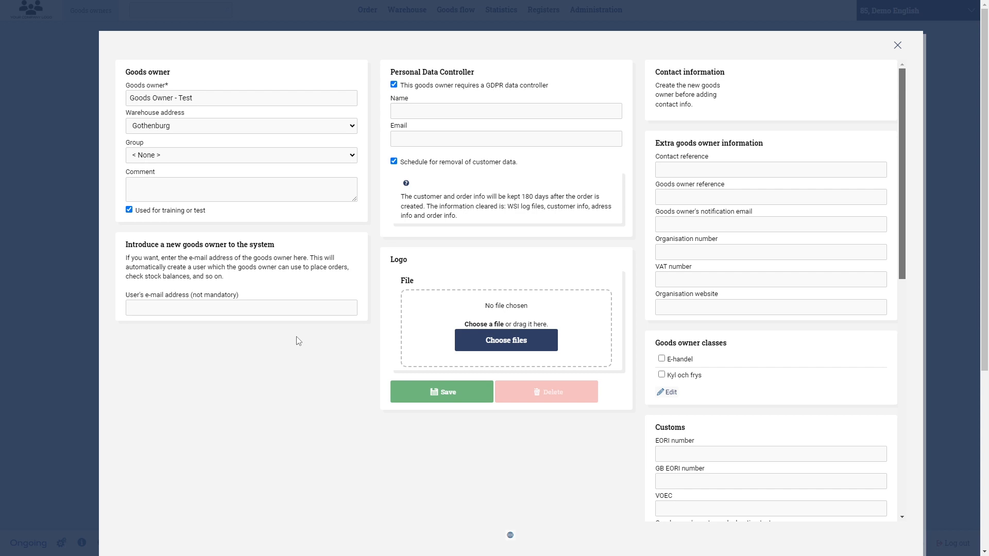
pyautogui.scroll(-10, 315, 386)
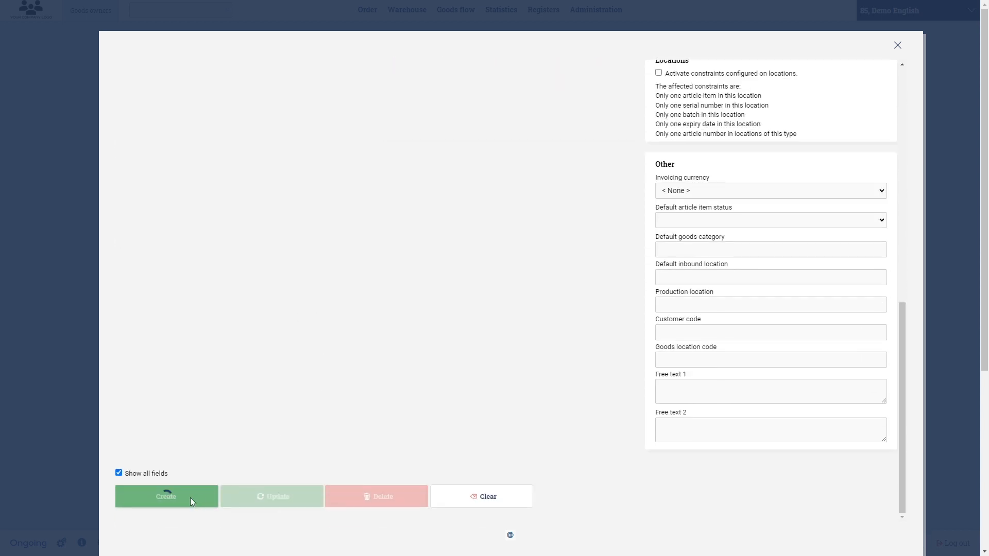
pyautogui.click(191, 498)
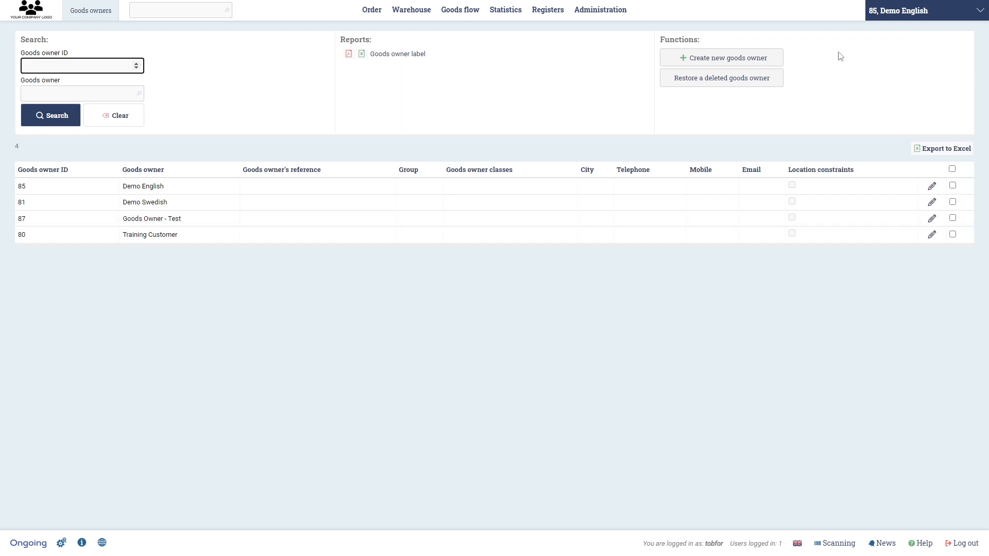
# - Open the order list and switch the active goods owner to Goods Owner - Test
pyautogui.click(911, 15)
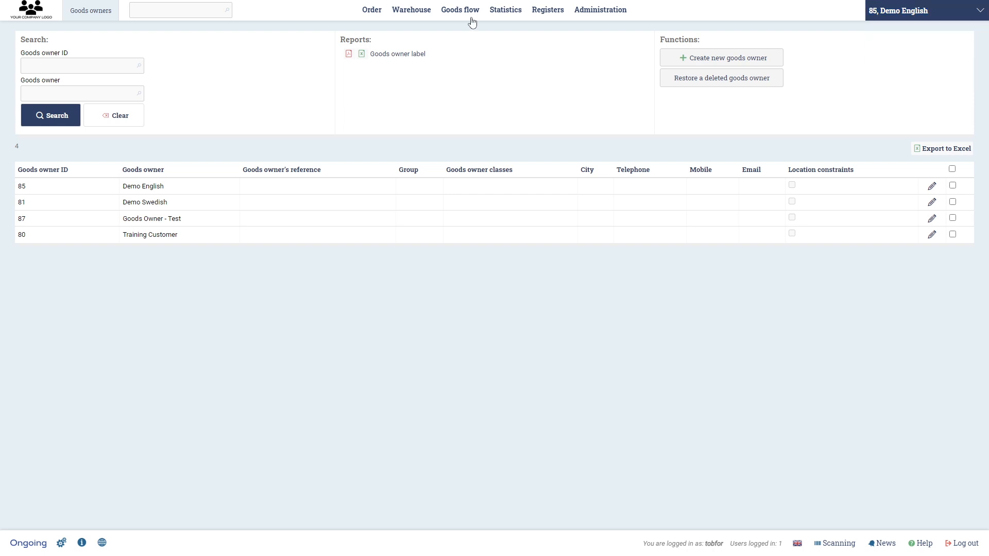
pyautogui.moveTo(370, 11)
pyautogui.click(357, 77)
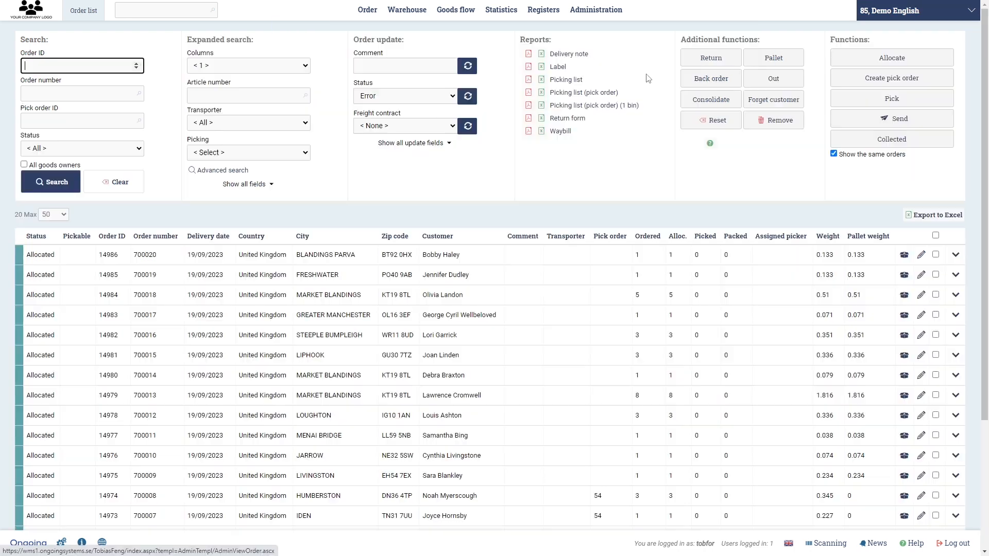
pyautogui.click(902, 15)
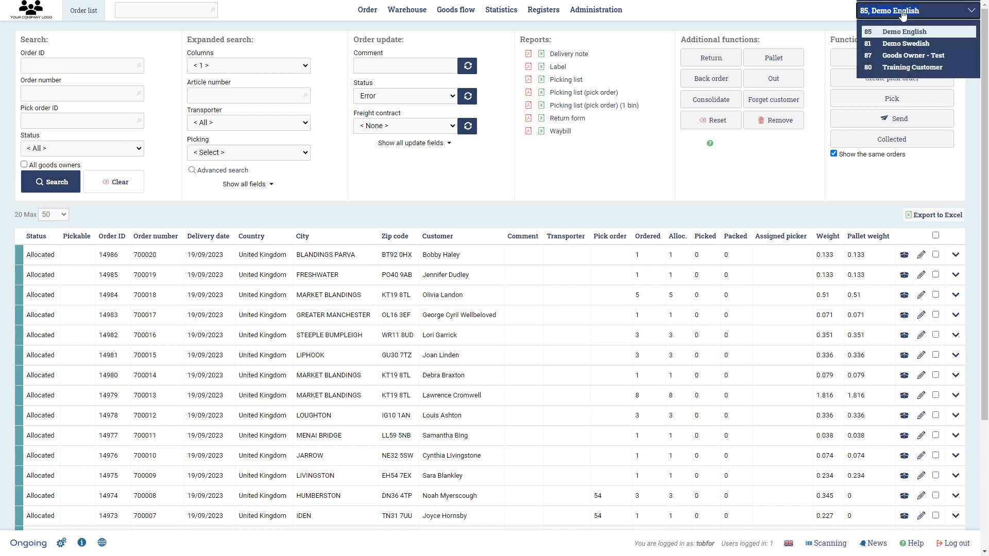
pyautogui.click(921, 58)
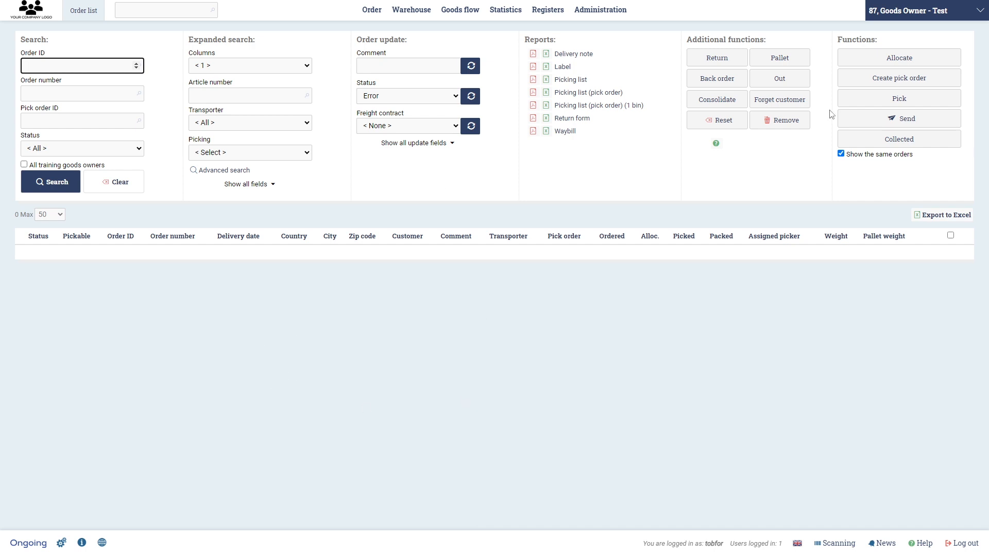
# - Switch back to goods owner Demo English and open the delivery note for the first order in the list
pyautogui.click(901, 19)
pyautogui.click(904, 30)
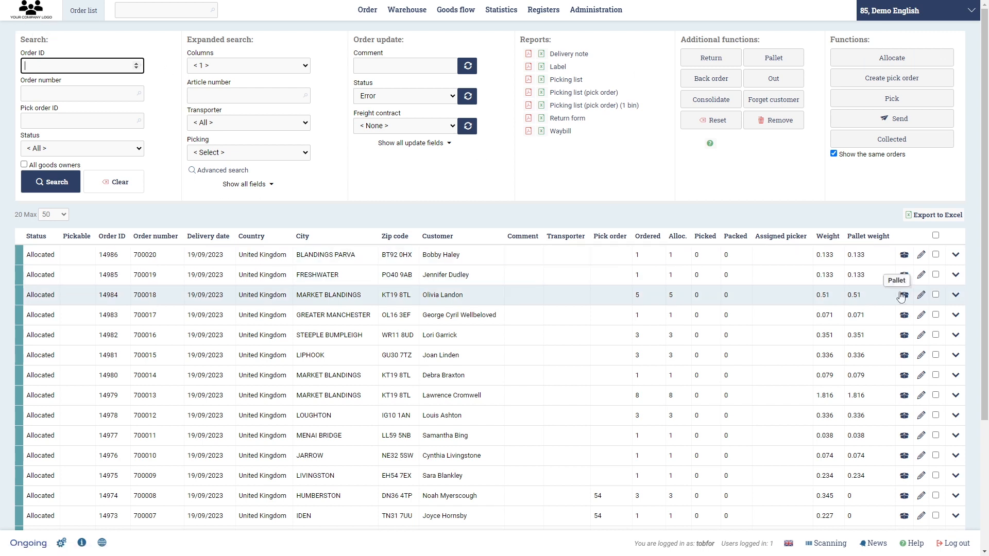
pyautogui.click(936, 254)
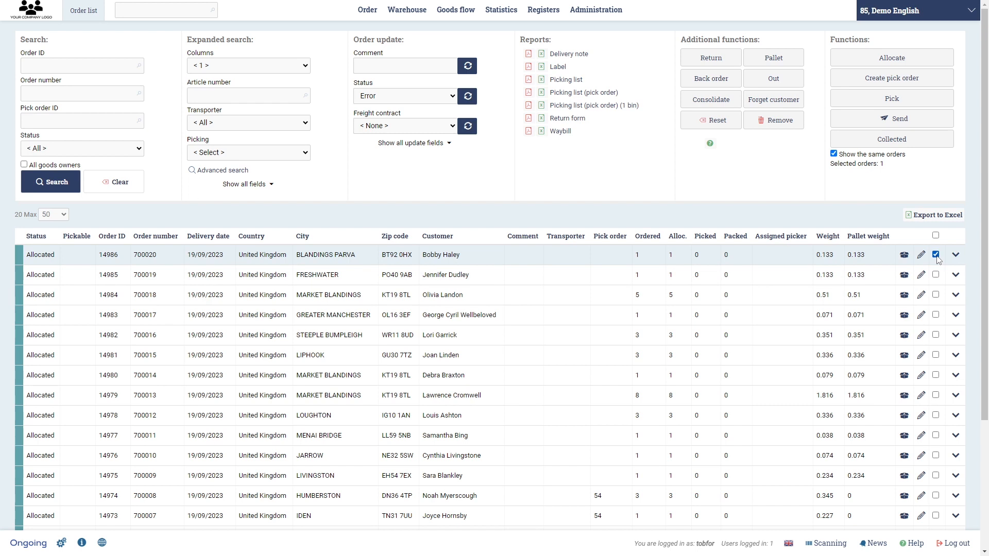
pyautogui.click(569, 54)
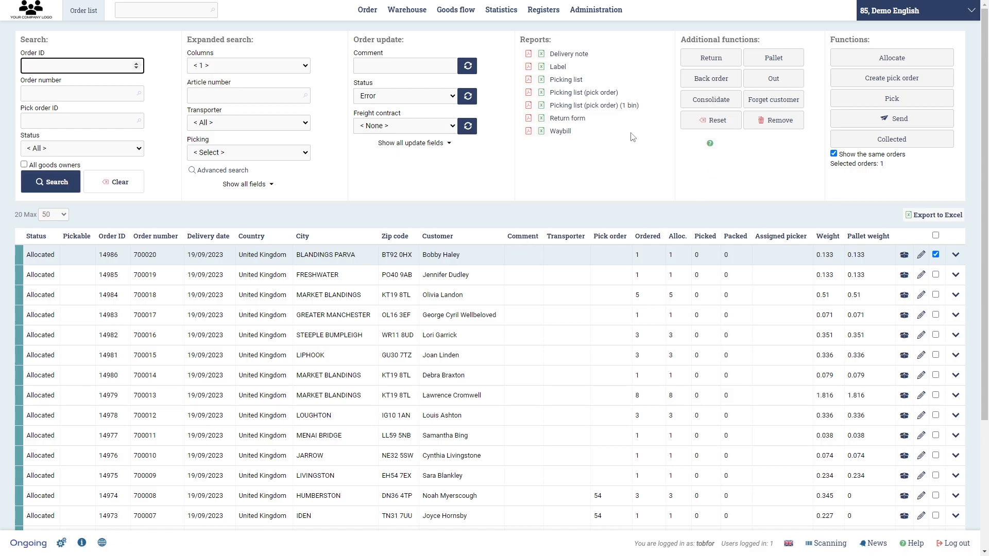
# - Edit goods owner Demo English in the goods owners register, uploading and saving e-comm-logo2.png as its logo
pyautogui.moveTo(608, 15)
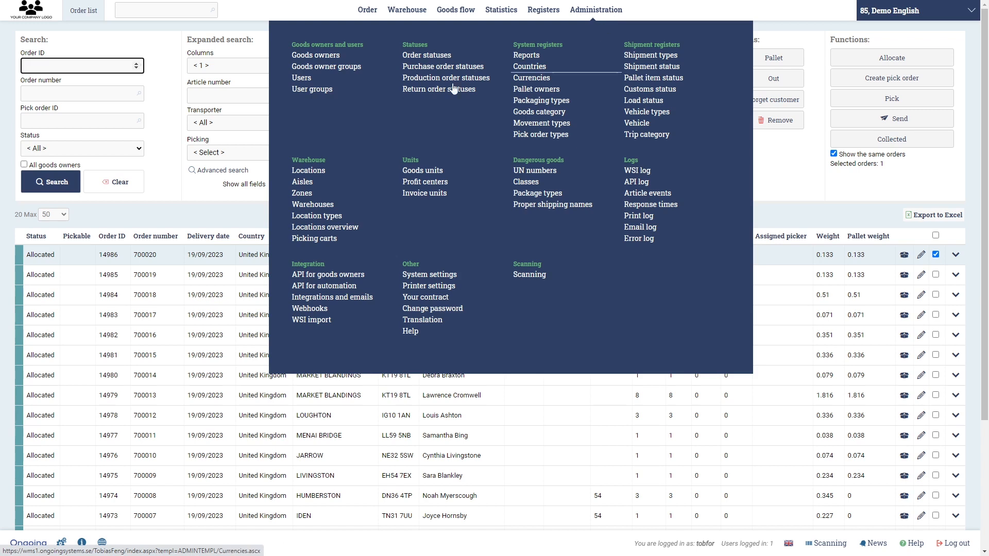
pyautogui.click(341, 57)
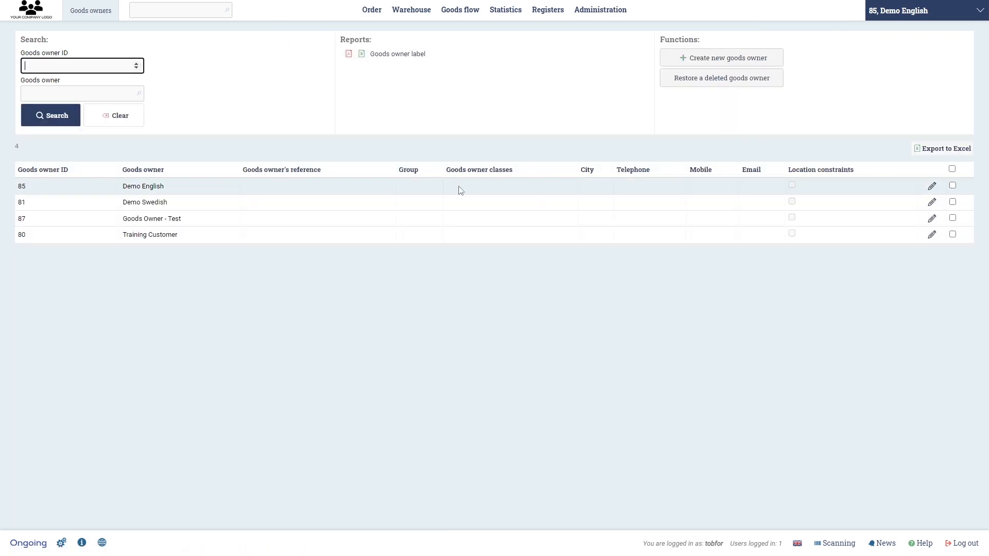
pyautogui.click(931, 185)
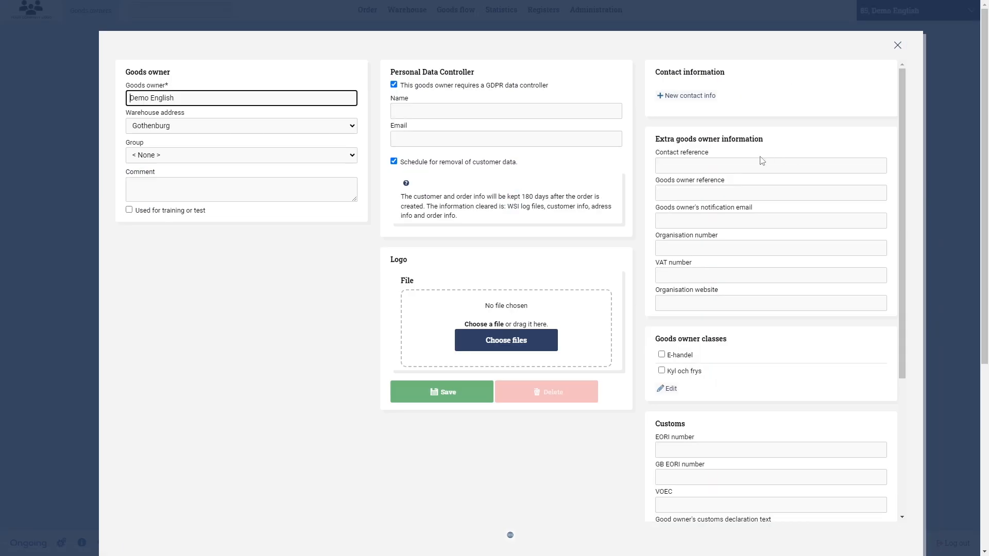
pyautogui.click(521, 350)
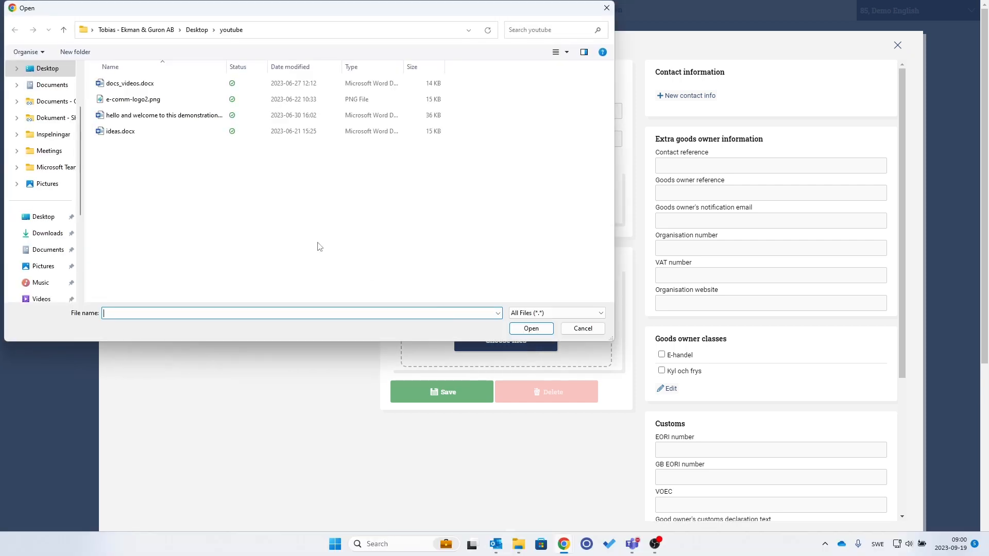
pyautogui.click(133, 99)
pyautogui.click(531, 329)
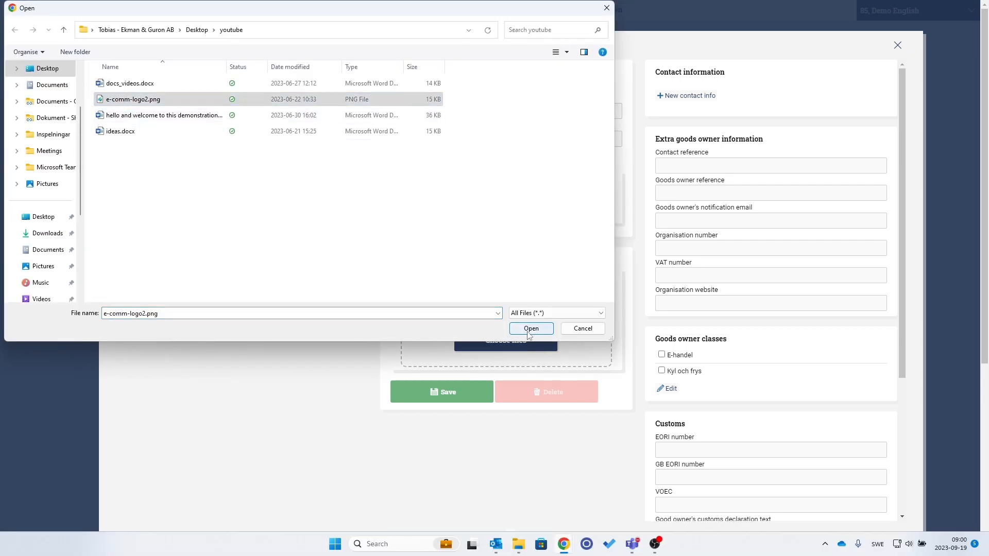
pyautogui.click(448, 466)
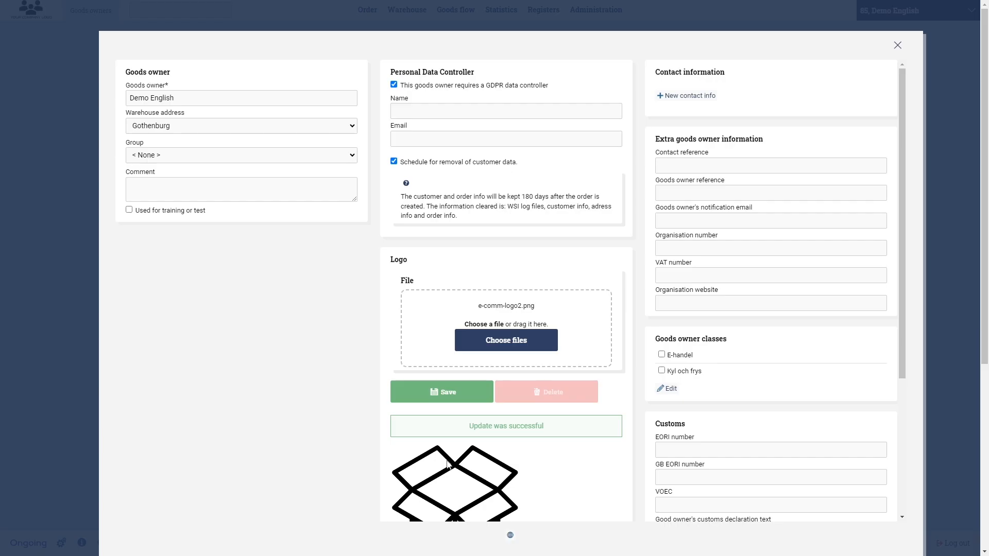
pyautogui.scroll(-4, 468, 427)
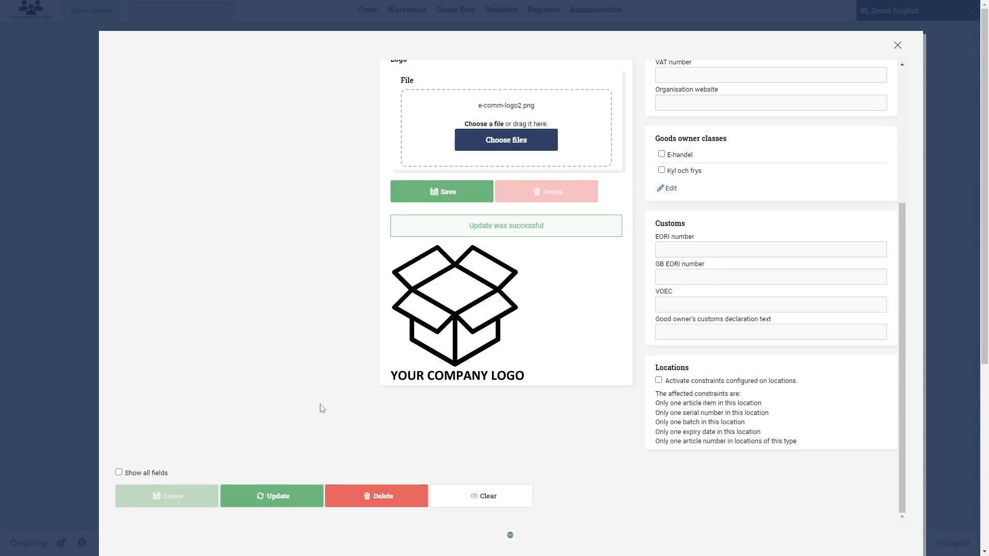
# - Update goods owner Demo English, and open the delivery note for the first order in the order list
pyautogui.click(286, 496)
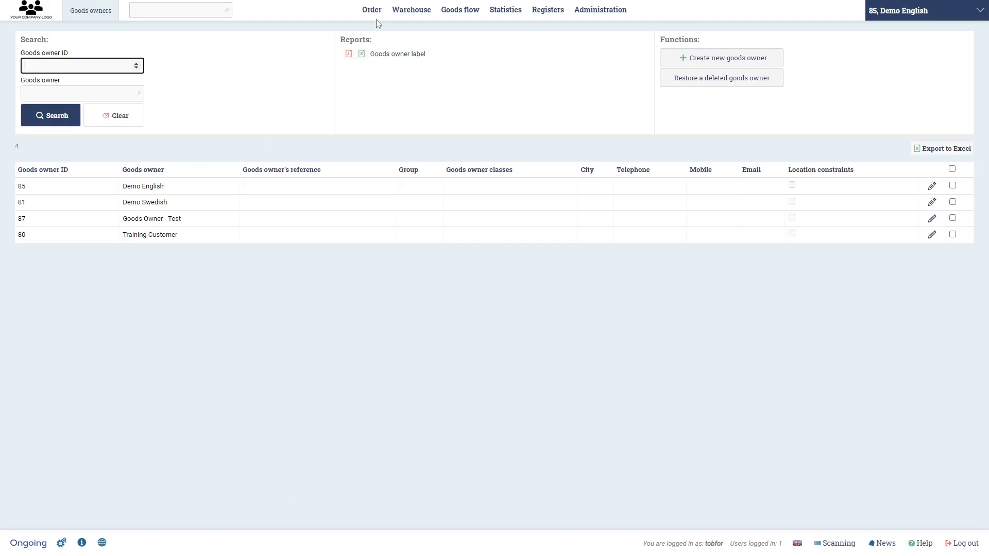
pyautogui.moveTo(372, 34)
pyautogui.click(315, 80)
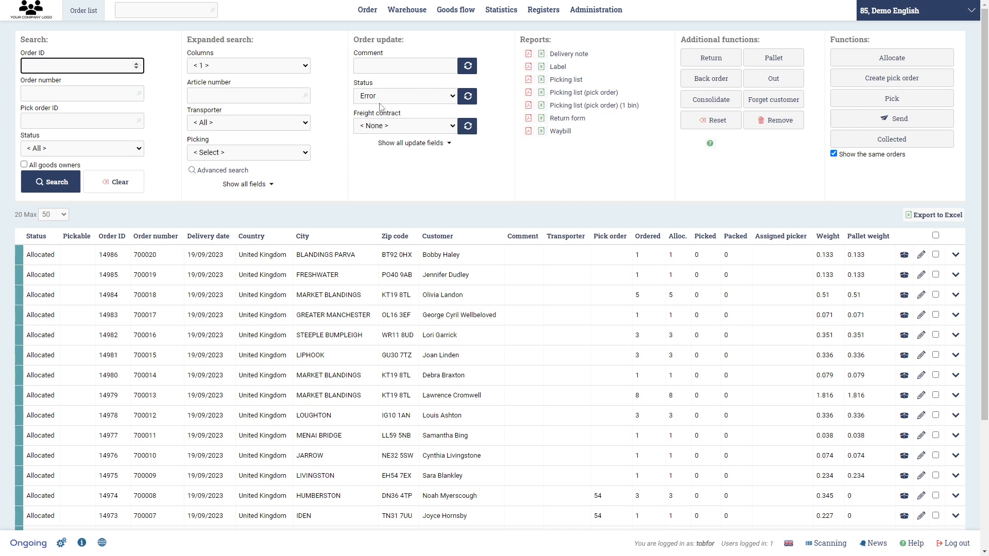
pyautogui.click(936, 254)
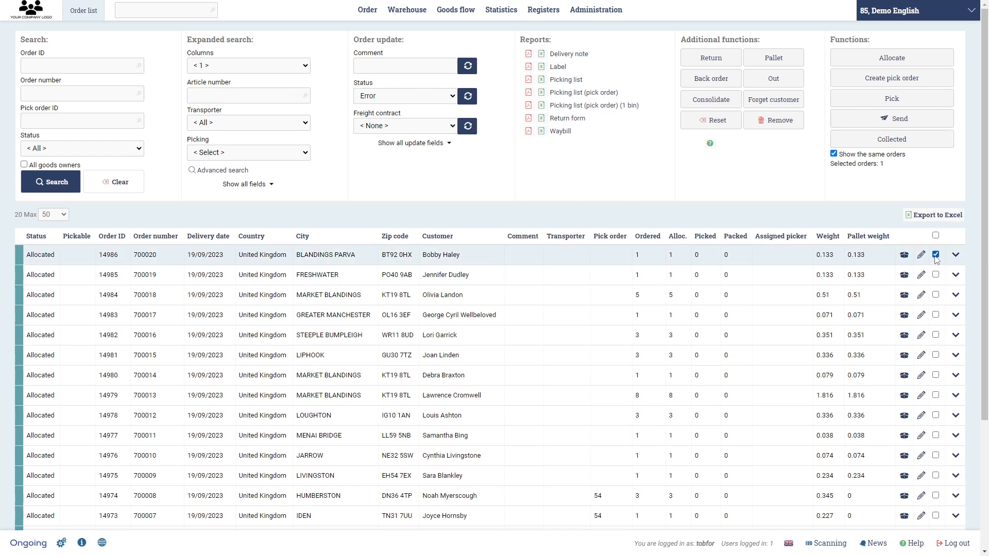
pyautogui.click(567, 54)
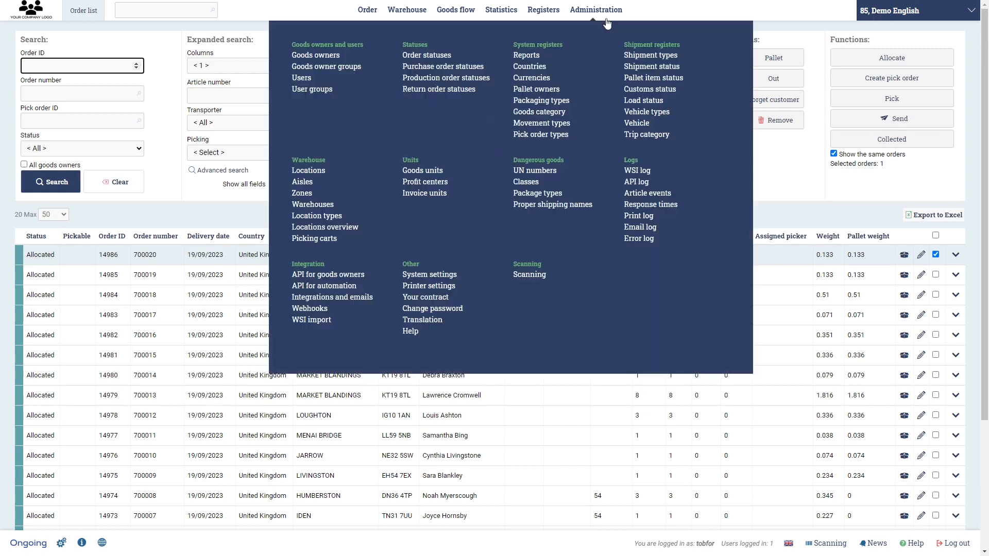
# - Open goods owner Training Customer from the goods owners register, review its fields down to the location constraints, and close it
pyautogui.moveTo(497, 14)
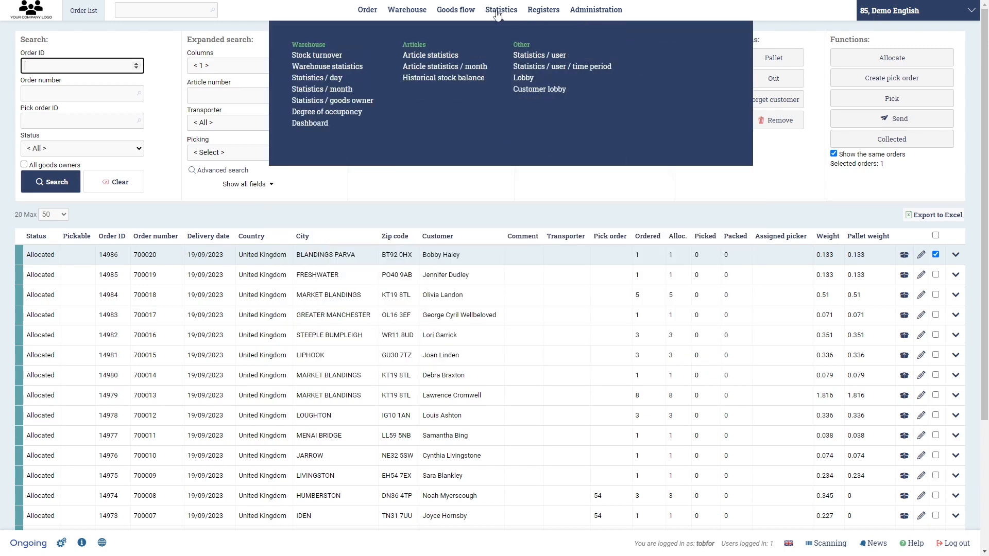
pyautogui.moveTo(584, 12)
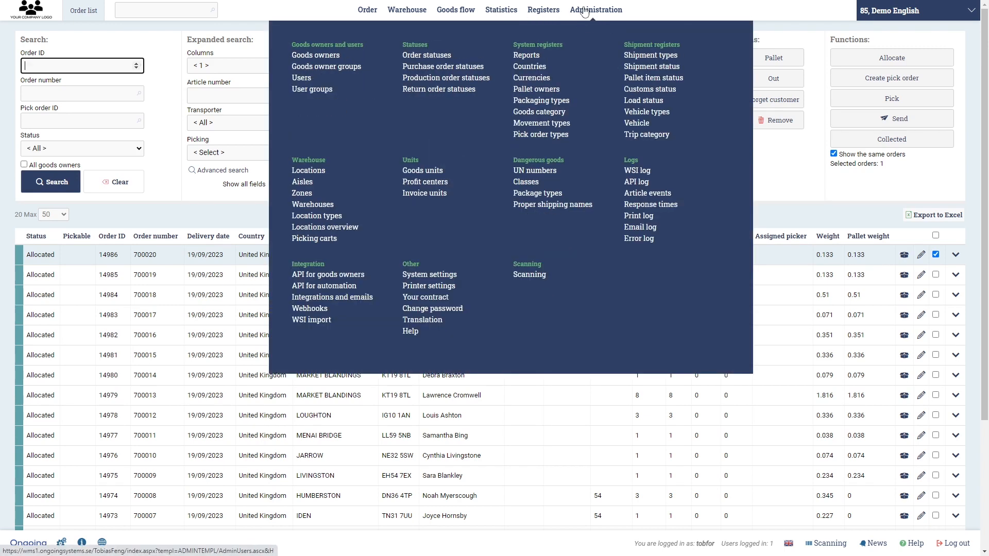
pyautogui.click(314, 55)
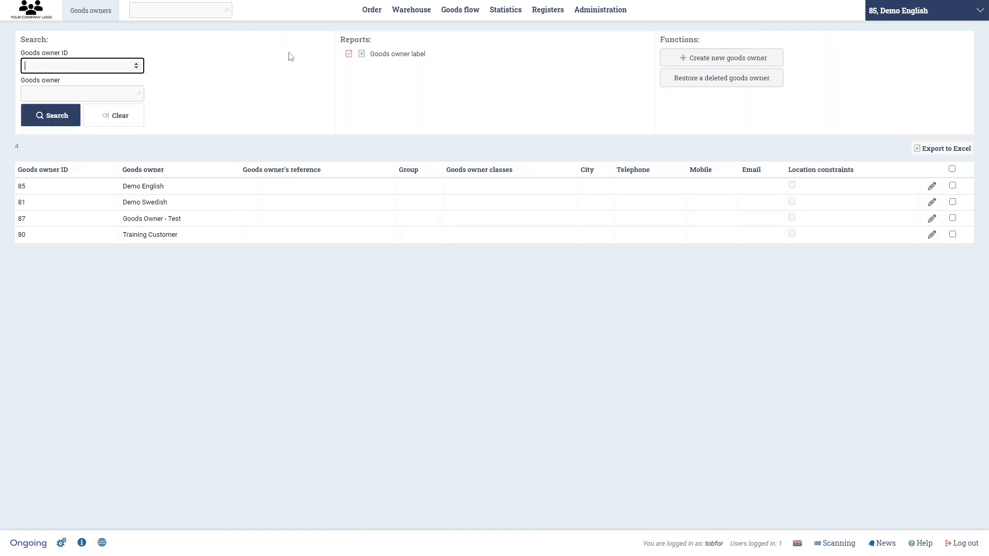
pyautogui.click(931, 234)
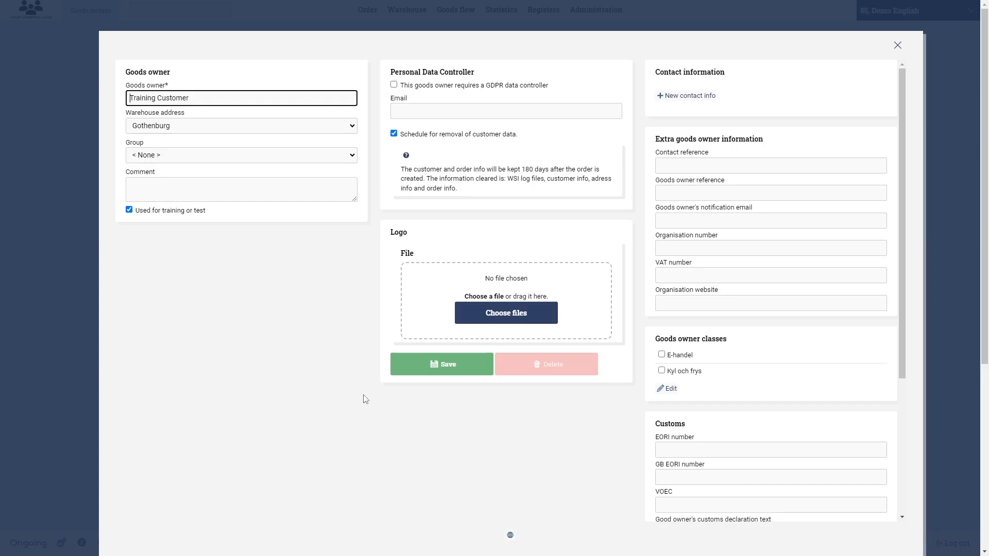
pyautogui.scroll(-4, 364, 399)
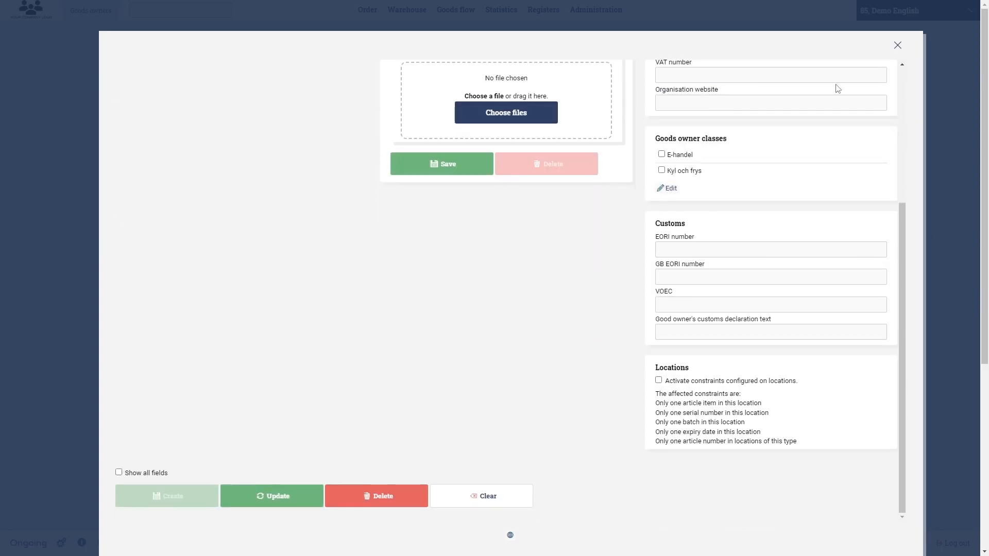
pyautogui.click(897, 45)
# - Open the warehouse map for Demo English and include the stock of all goods owners
pyautogui.moveTo(411, 11)
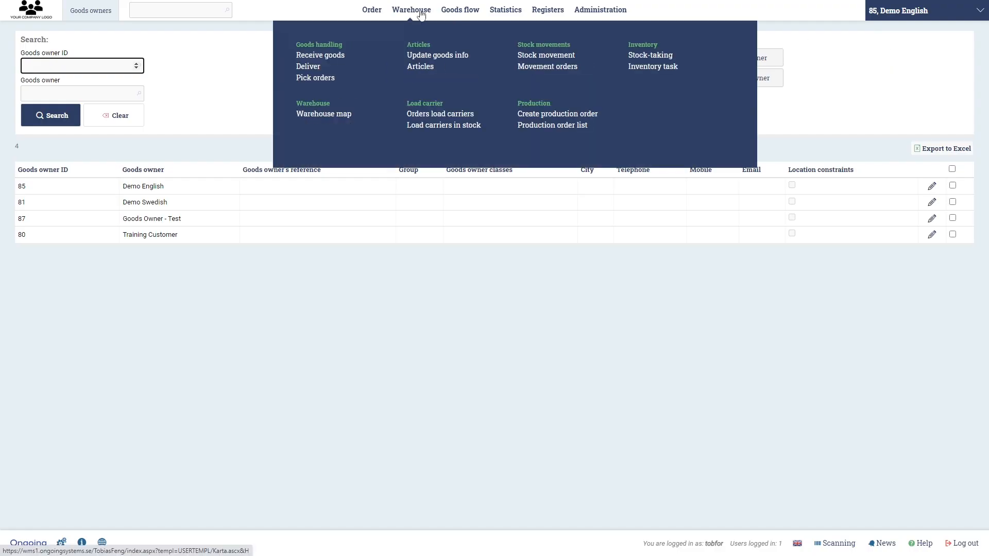
pyautogui.click(344, 124)
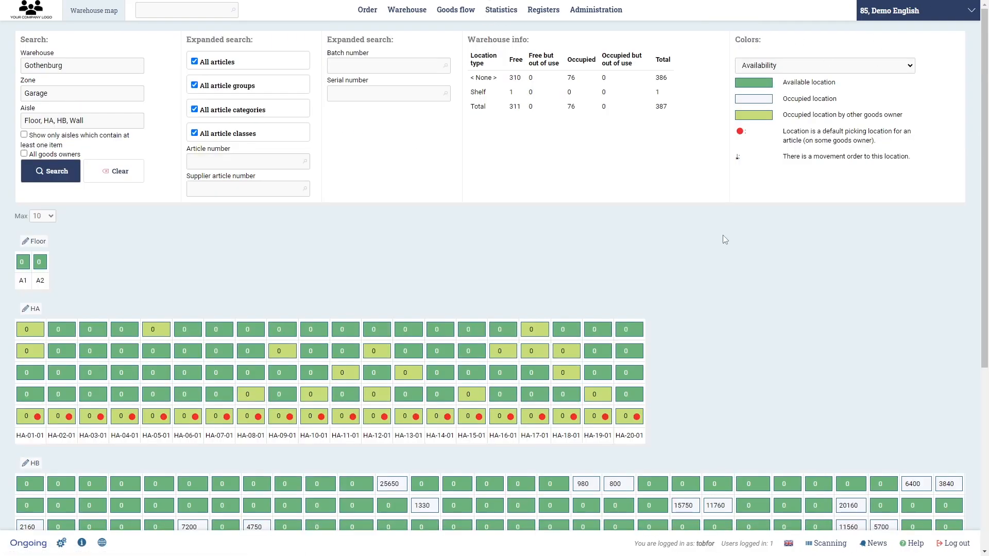
pyautogui.scroll(-1, 723, 238)
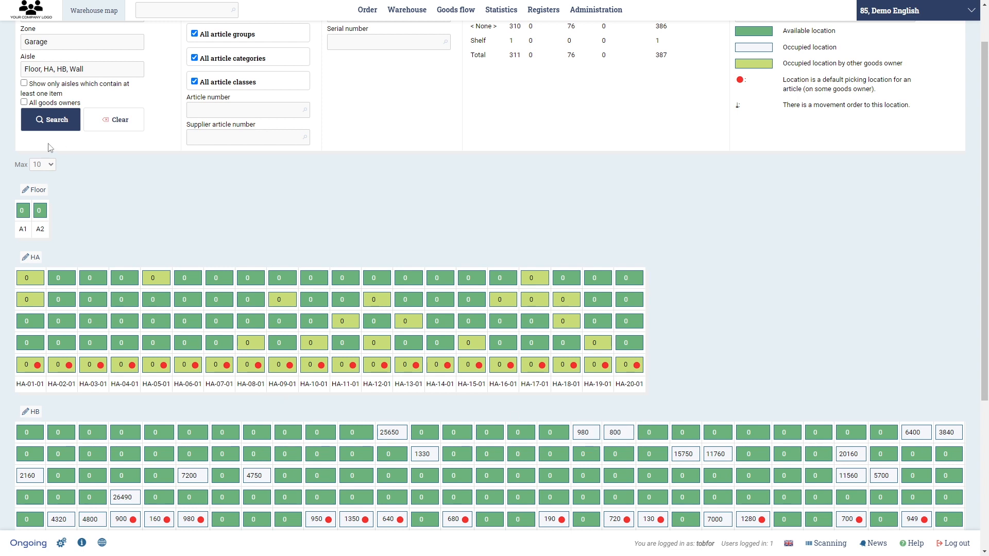
pyautogui.click(58, 104)
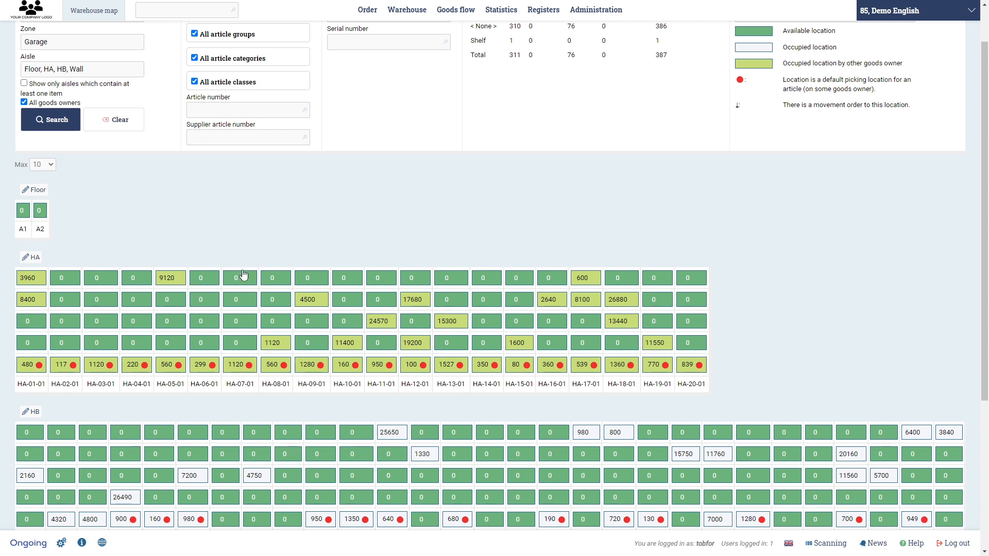
# - Switch the active goods owner to Training Customer and examine its stock in the map's HA, HB and Wall aisles
pyautogui.click(919, 9)
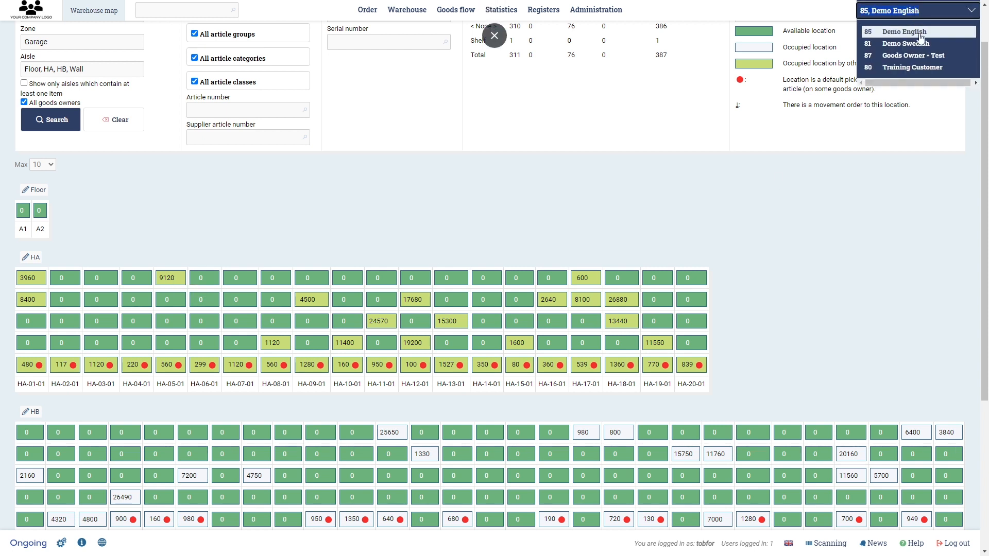
pyautogui.click(638, 195)
pyautogui.click(888, 17)
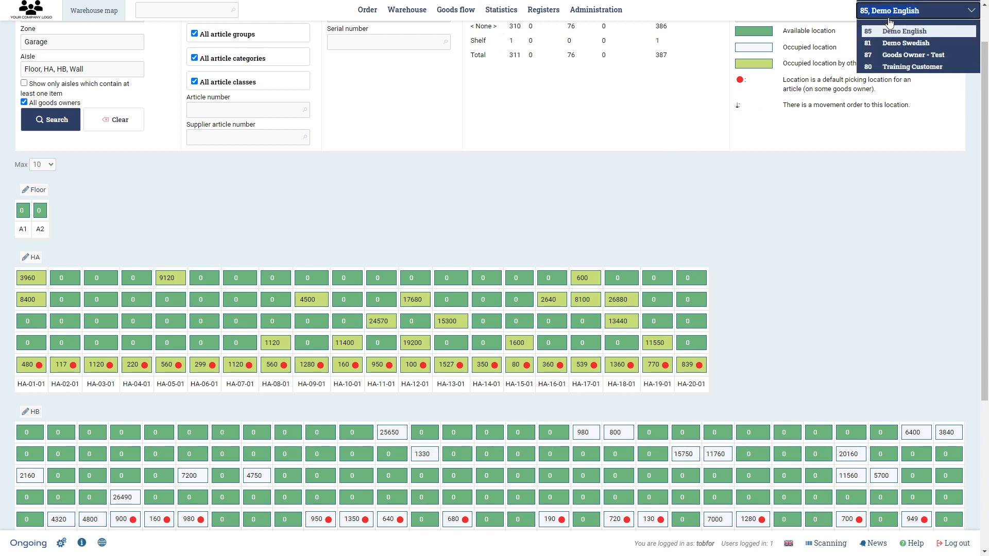
pyautogui.click(912, 67)
pyautogui.scroll(-5, 373, 268)
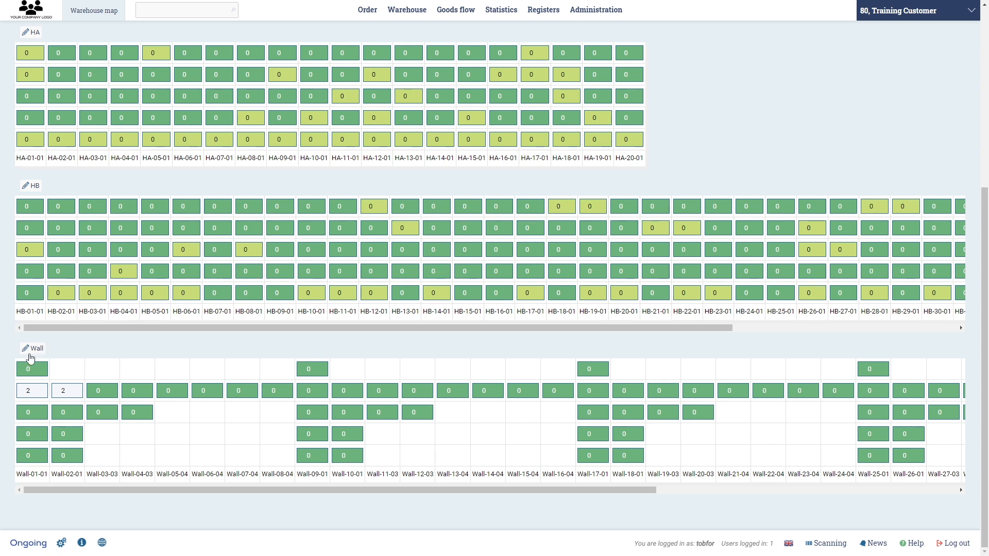
# - Switch back to goods owner Demo English, include all goods owners in the warehouse map, and review the aisles
pyautogui.click(906, 20)
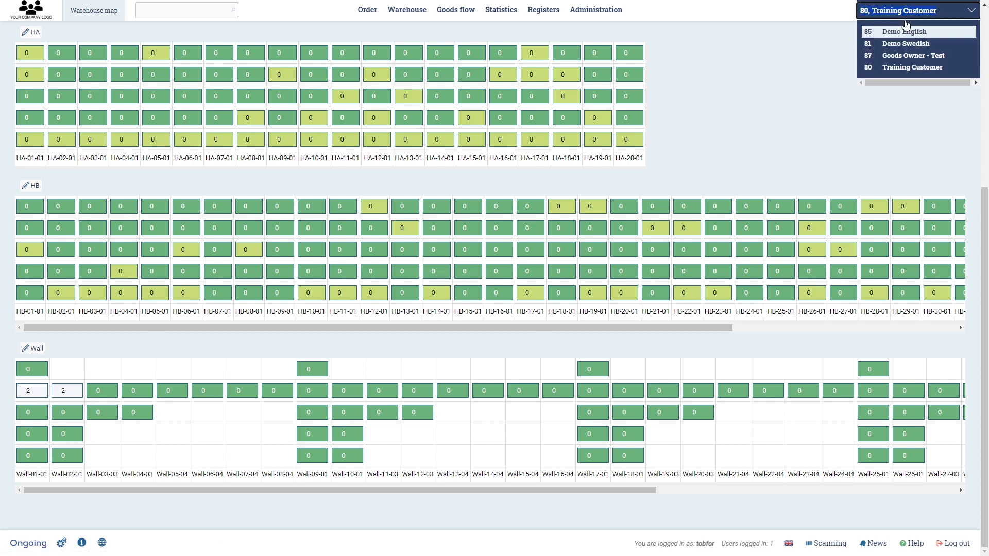
pyautogui.click(906, 33)
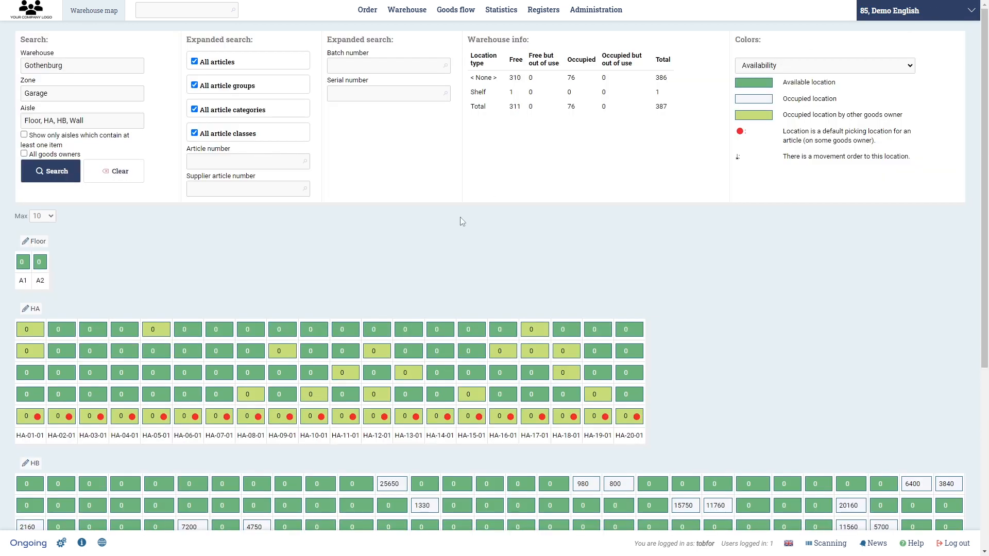
pyautogui.click(24, 154)
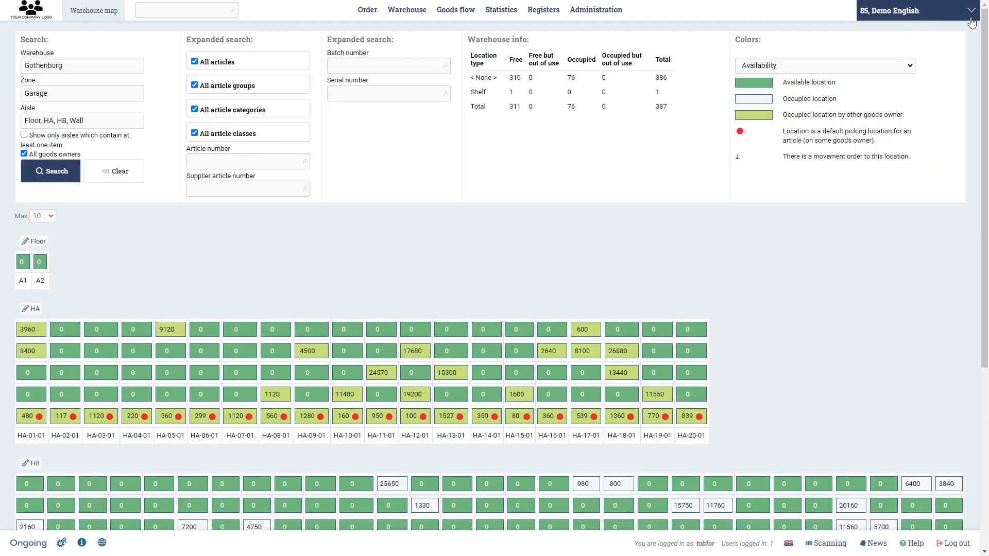
pyautogui.scroll(-5, 536, 231)
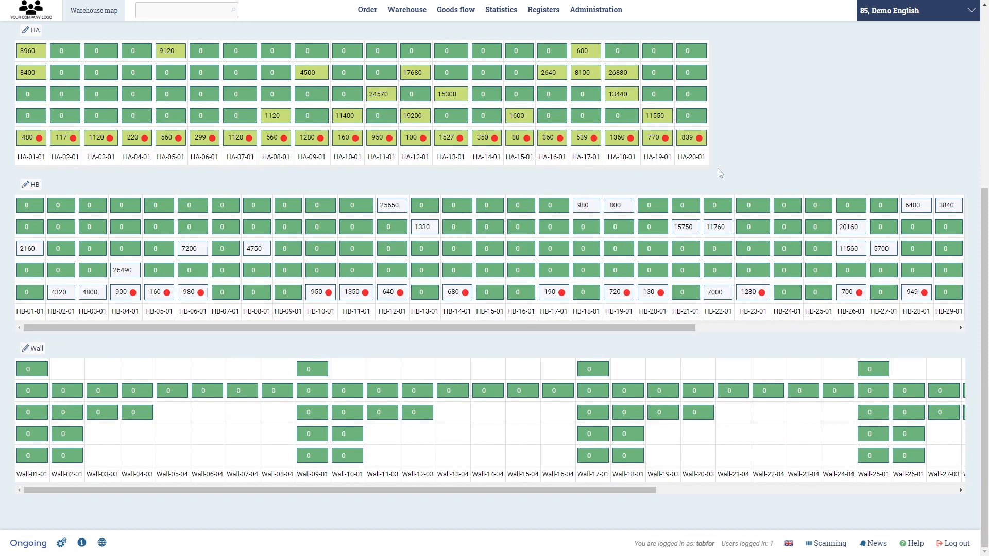
pyautogui.scroll(5, 719, 173)
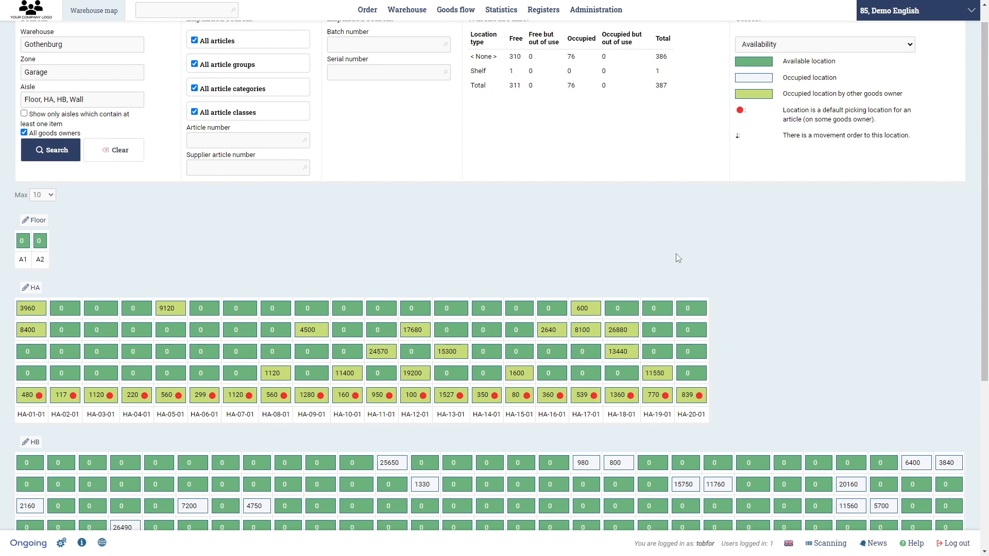